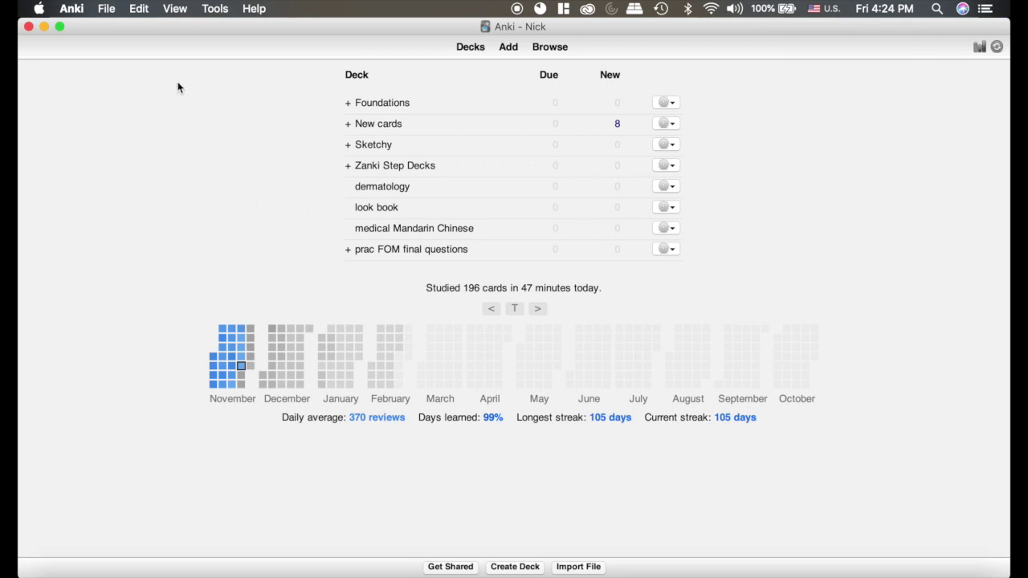
Step: Enable night mode from the View menu so the deck list turns dark
click(176, 10)
mouse_move(200, 66)
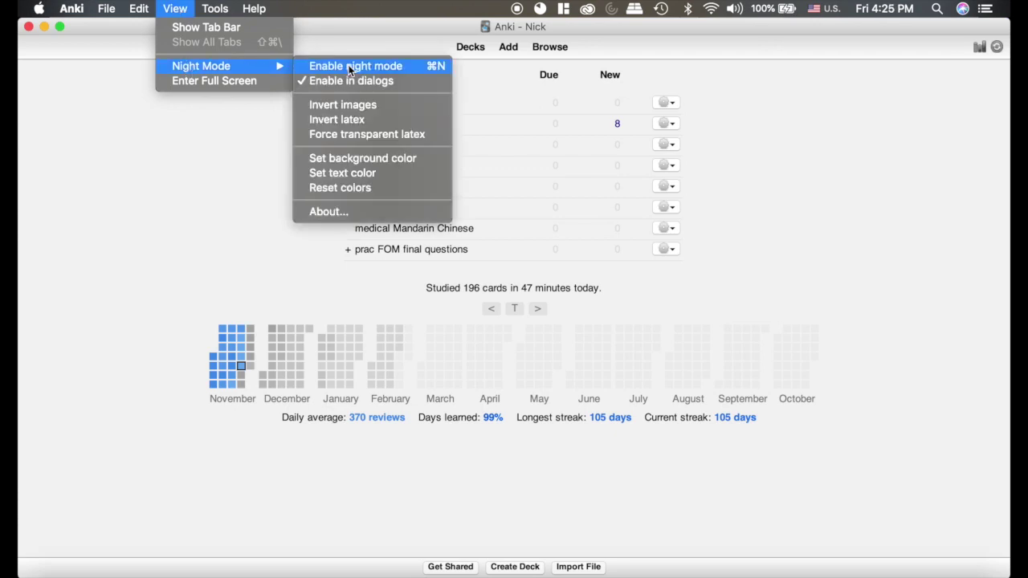
click(410, 65)
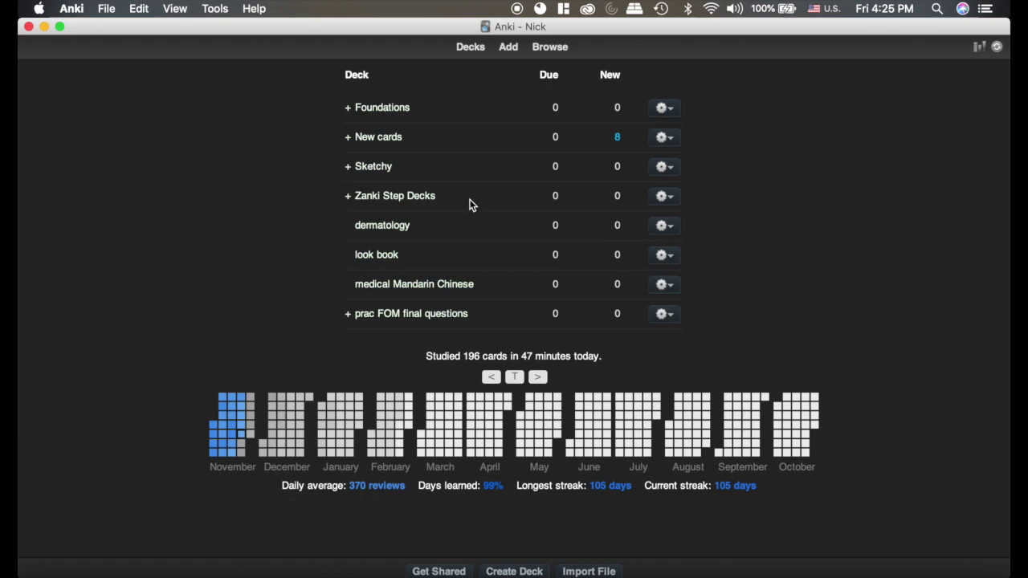
Step: In the card browser, list the Zanki Step Decks cards and select the Alveoli/Endoderm card
click(566, 49)
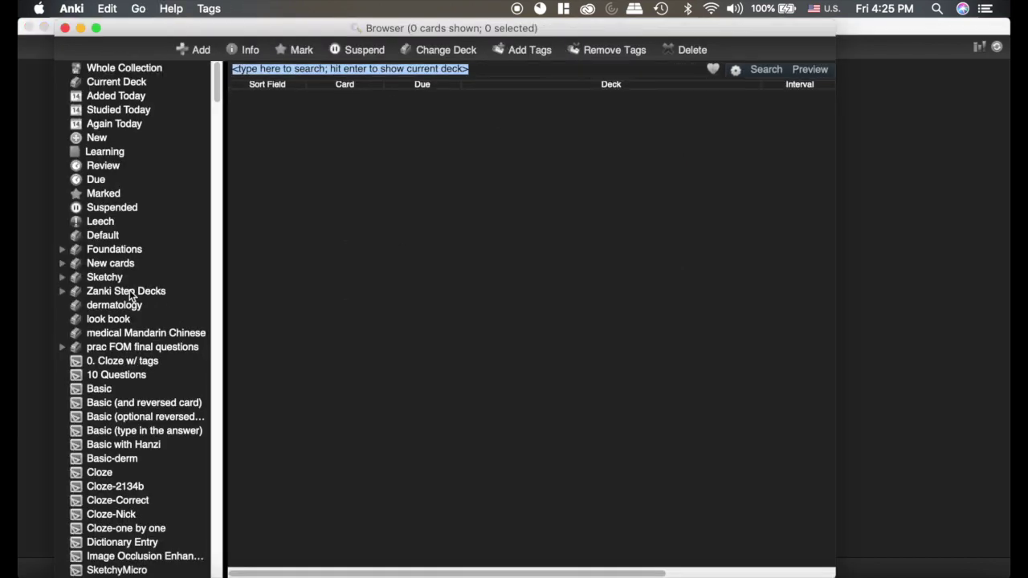
click(131, 290)
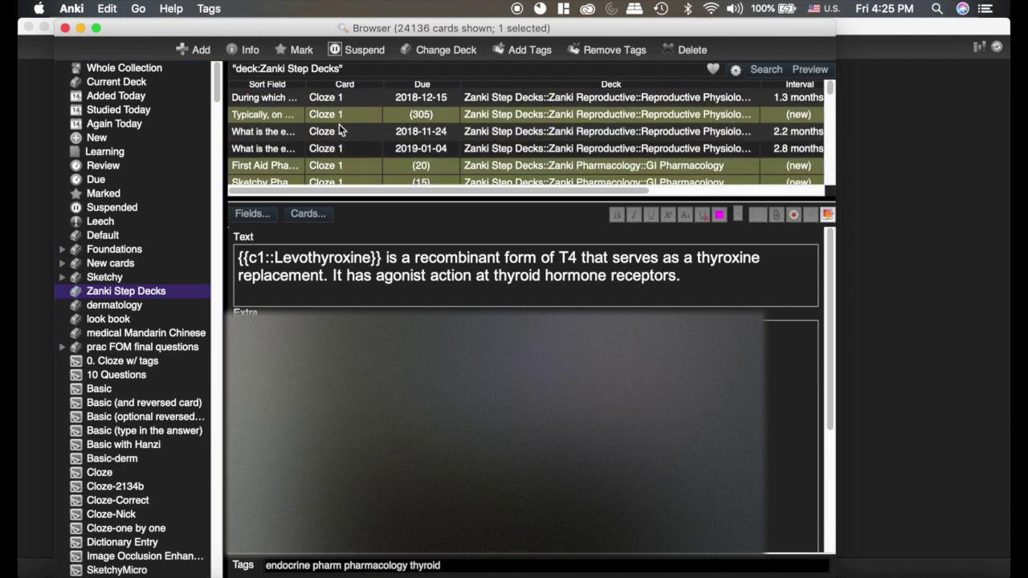
click(341, 131)
click(336, 149)
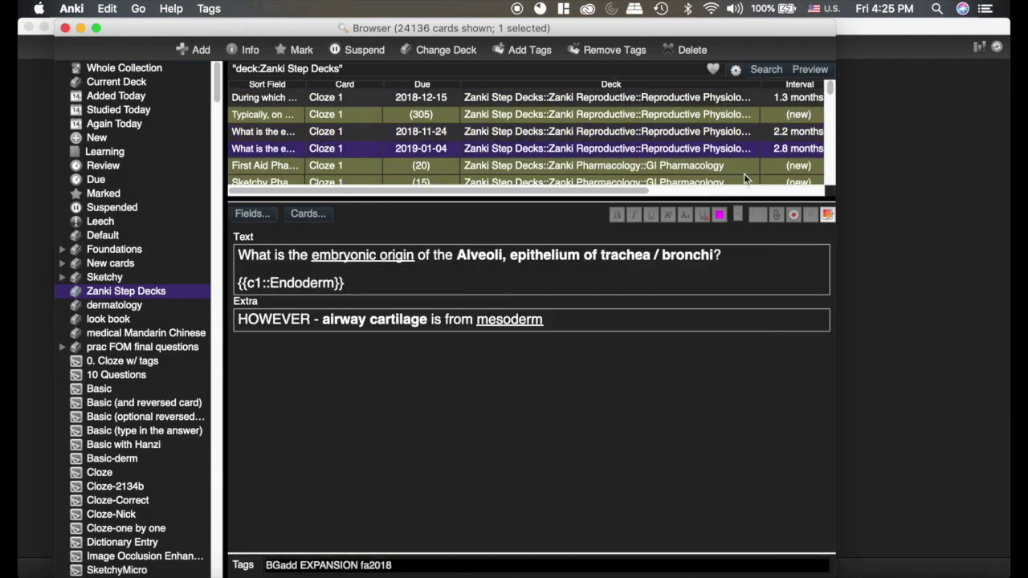
Step: Preview the Alveoli card's answer side, then close the preview
click(810, 69)
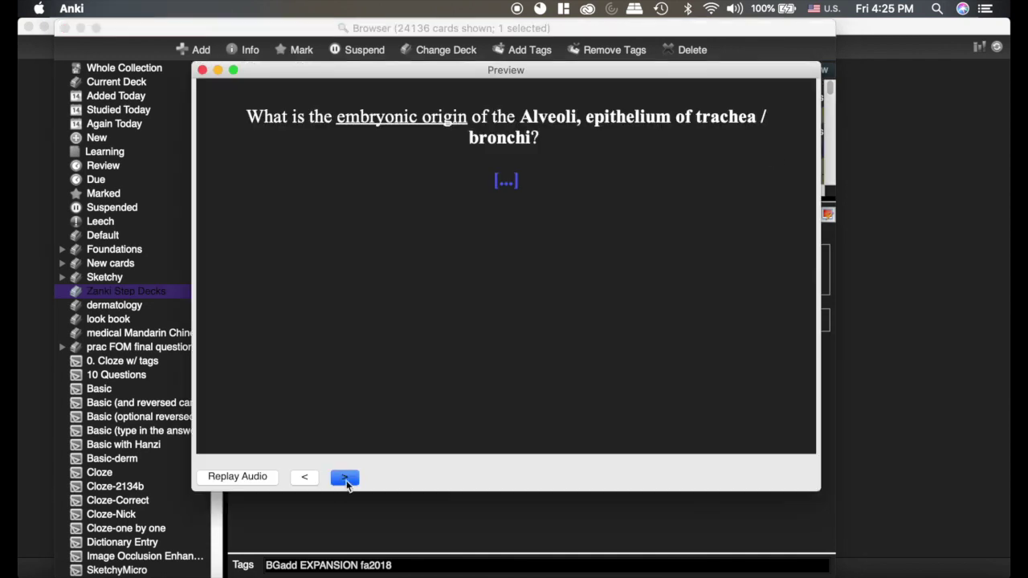
click(343, 478)
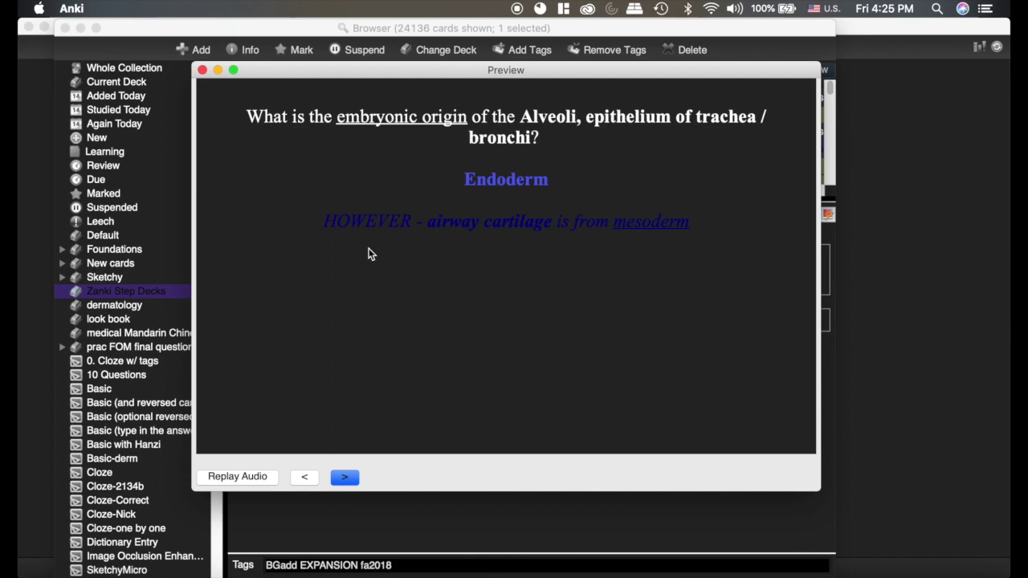
click(202, 72)
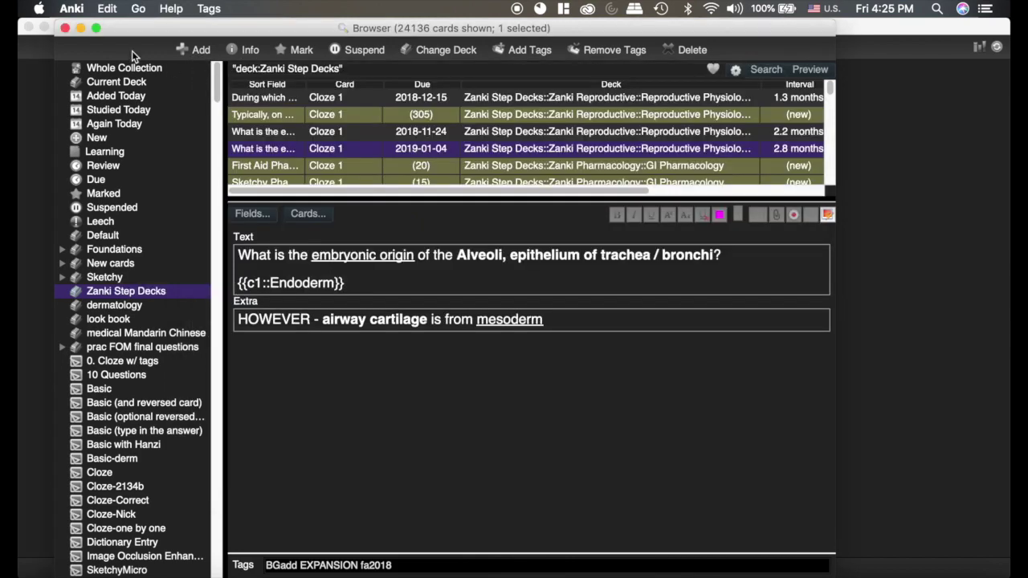
Step: Close the browser and start a new note of type Cloze-Correct
click(65, 28)
click(506, 48)
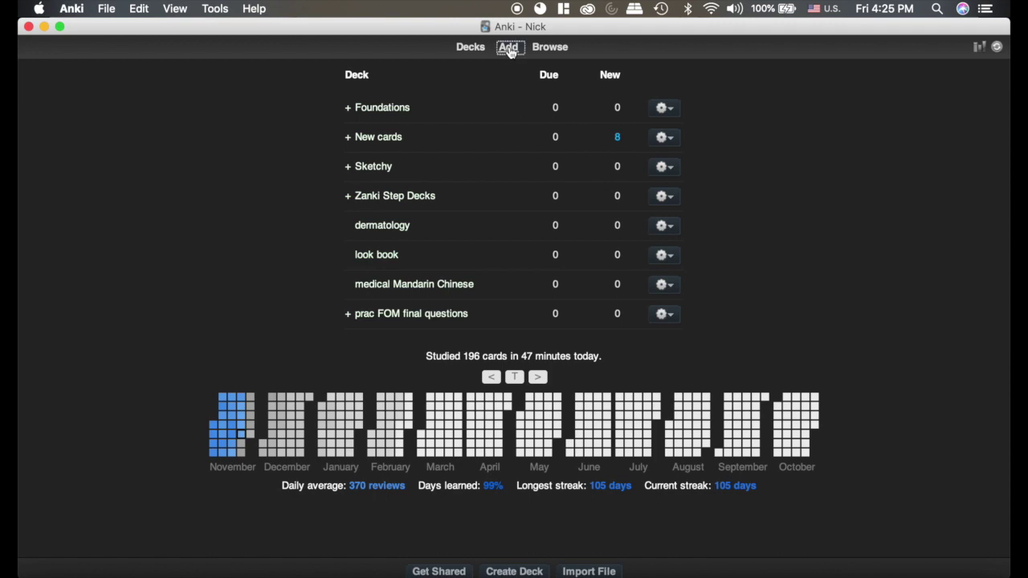
click(764, 55)
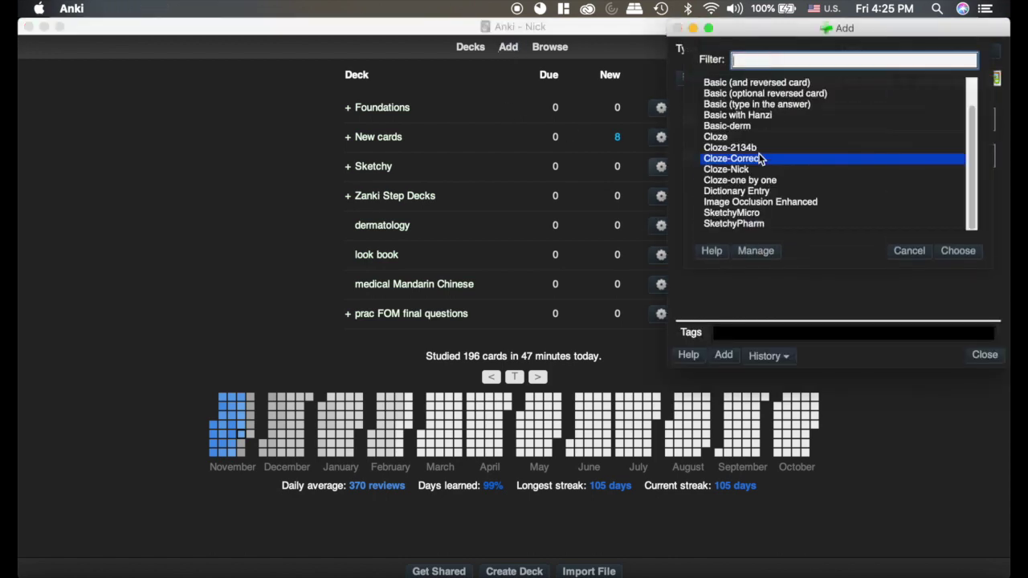
click(967, 254)
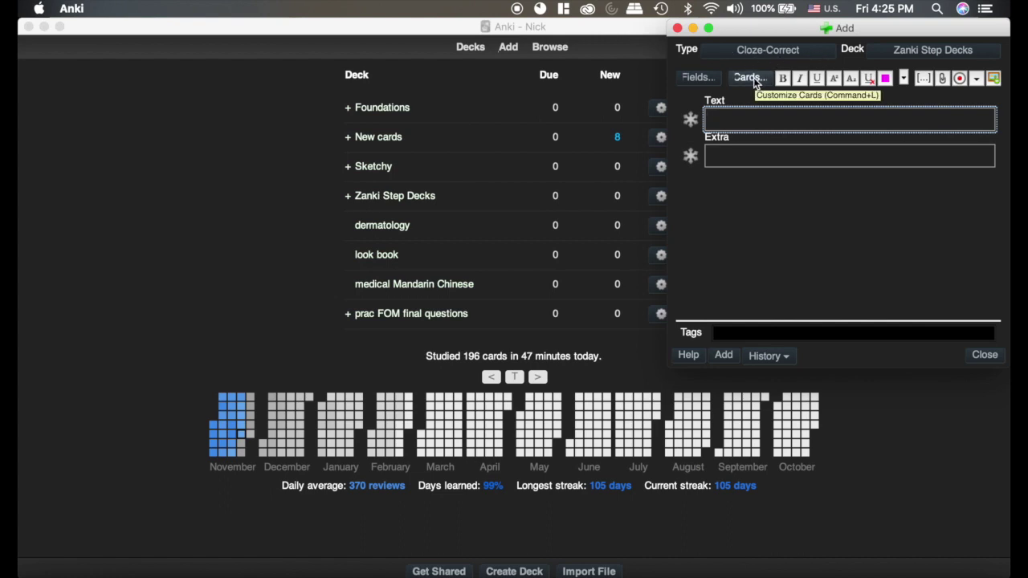
Step: Change the Back Template's Extra colour from navy to magenta and close the template editor
click(749, 78)
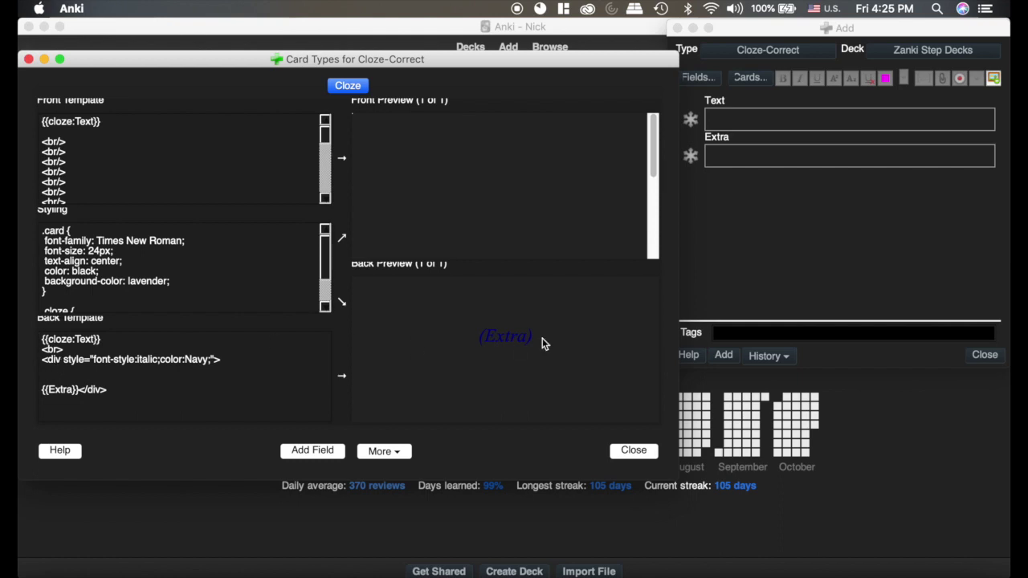
click(204, 358)
key(BackSpace)
key(BackSpace)
key(BackSpace)
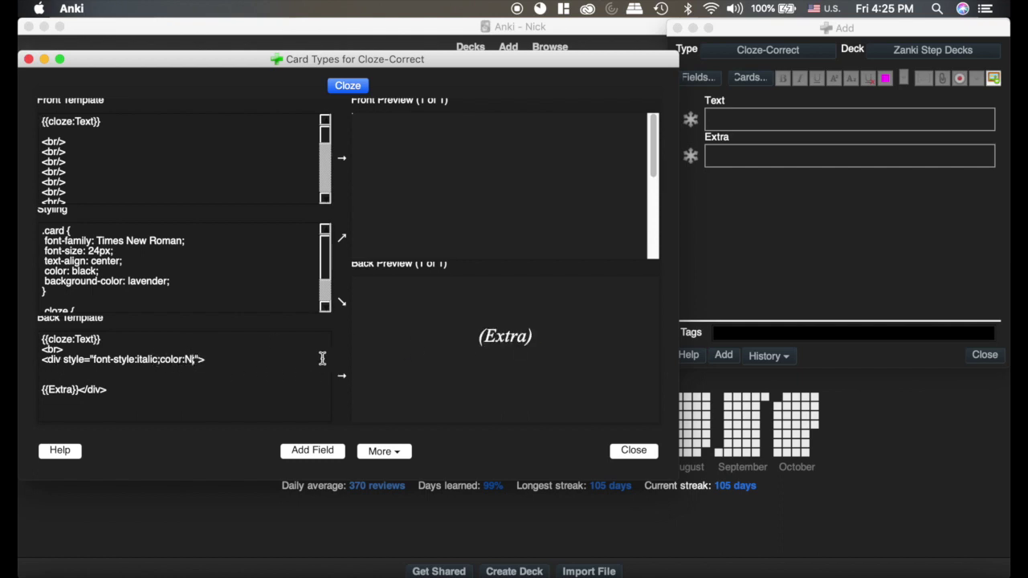
key(BackSpace)
text(Magenta)
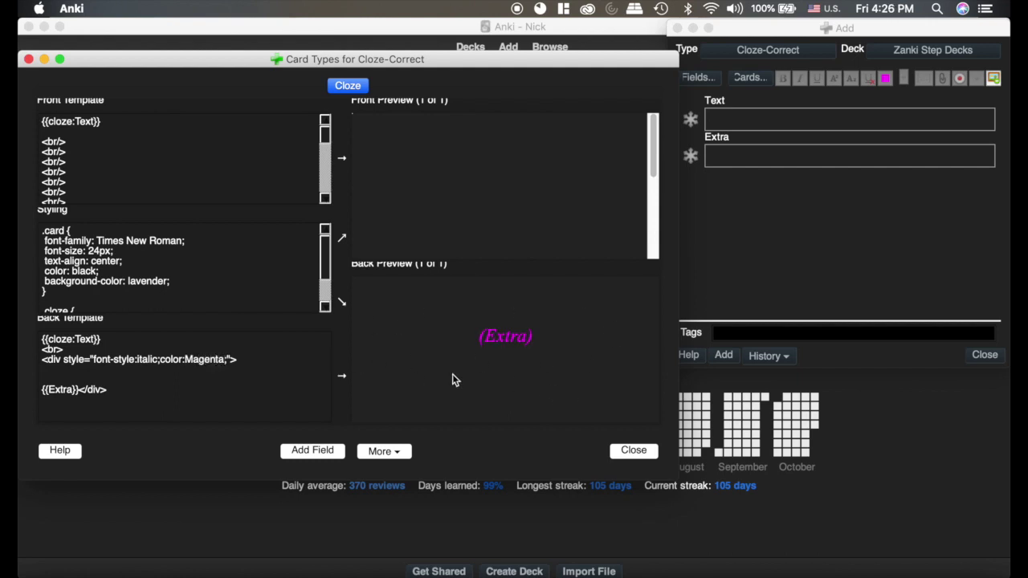
key(BackSpace)
key(BackSpace)
key(BackSpace)
key(BackSpace)
key(BackSpace)
key(BackSpace)
key(BackSpace)
text(or)
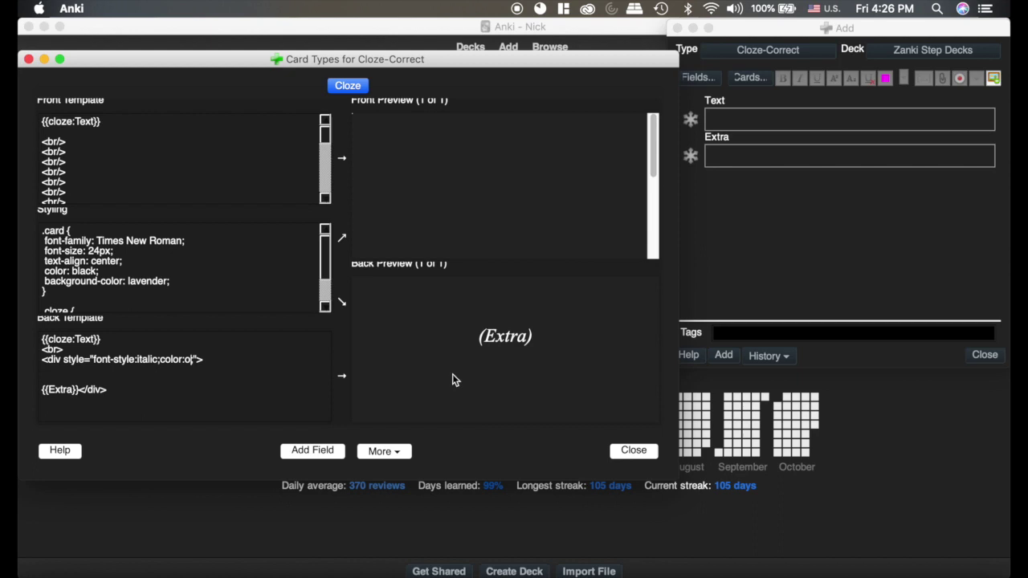
text(ange)
key(BackSpace)
key(BackSpace)
key(BackSpace)
key(BackSpace)
key(BackSpace)
key(BackSpace)
text(magenta)
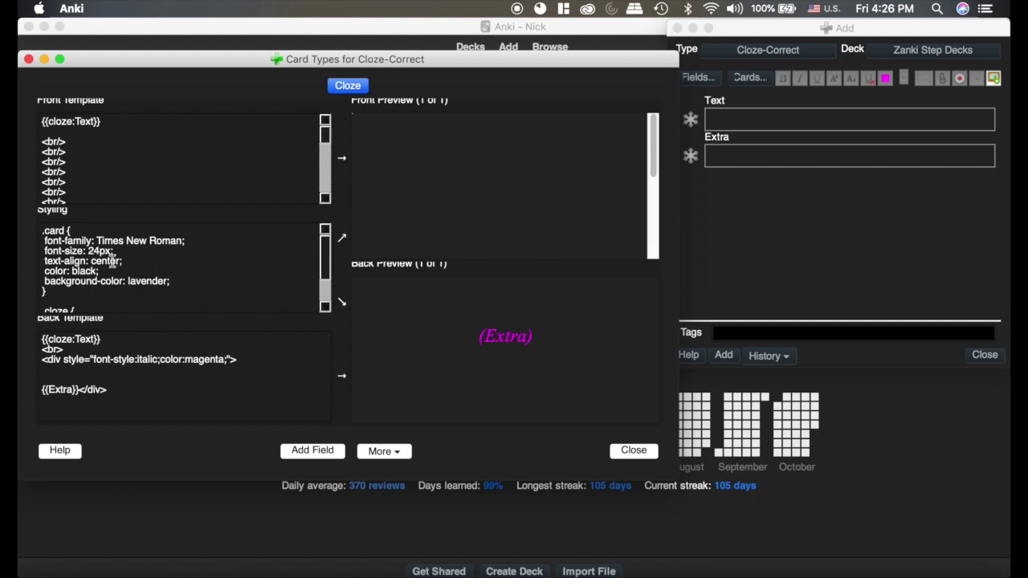
click(634, 451)
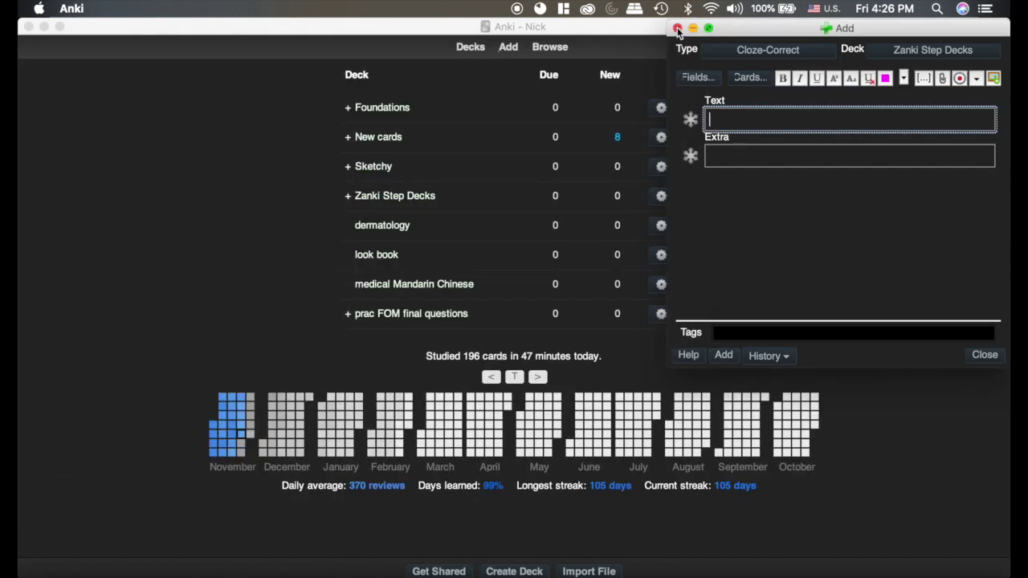
Step: Close the new-note form and list the Cloze-2134b cards in the browser
click(677, 30)
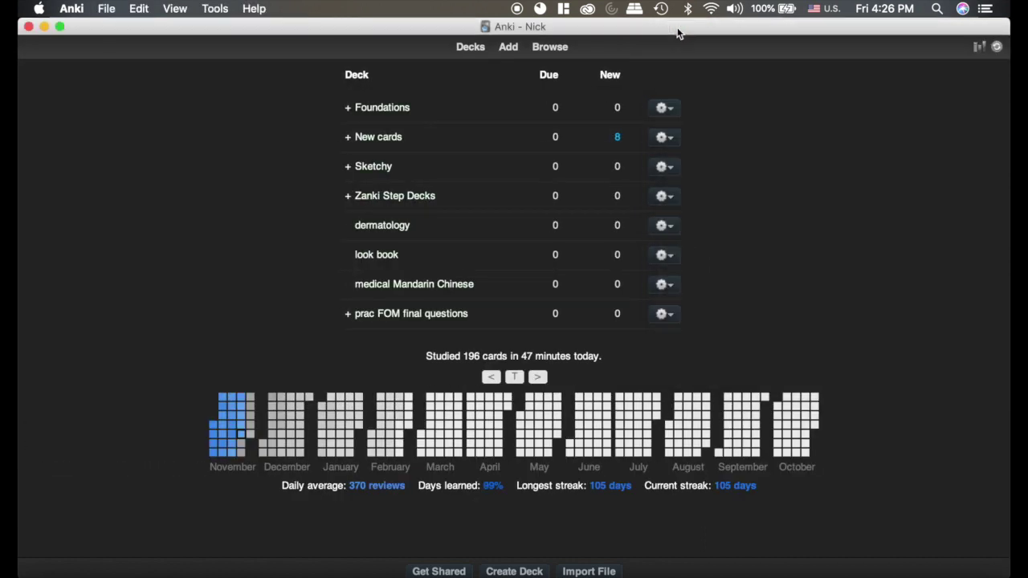
click(549, 50)
scroll(150, 313, down, 3)
scroll(149, 305, down, 3)
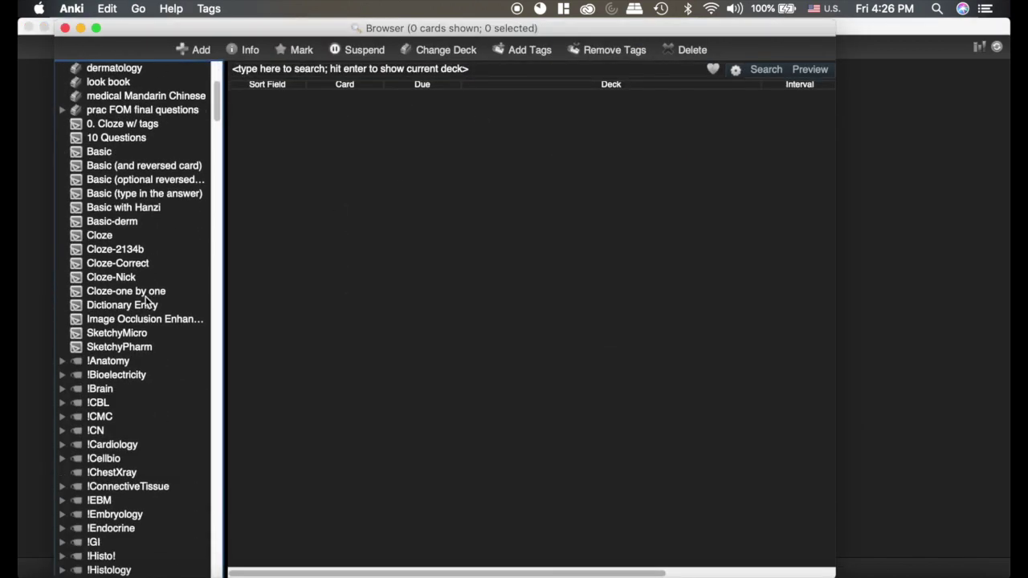
click(128, 266)
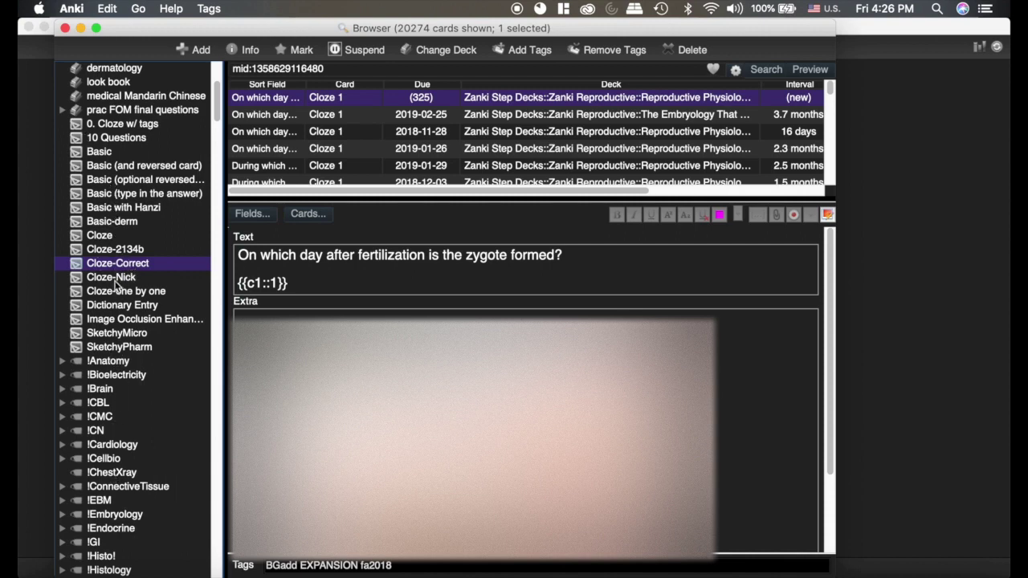
click(148, 251)
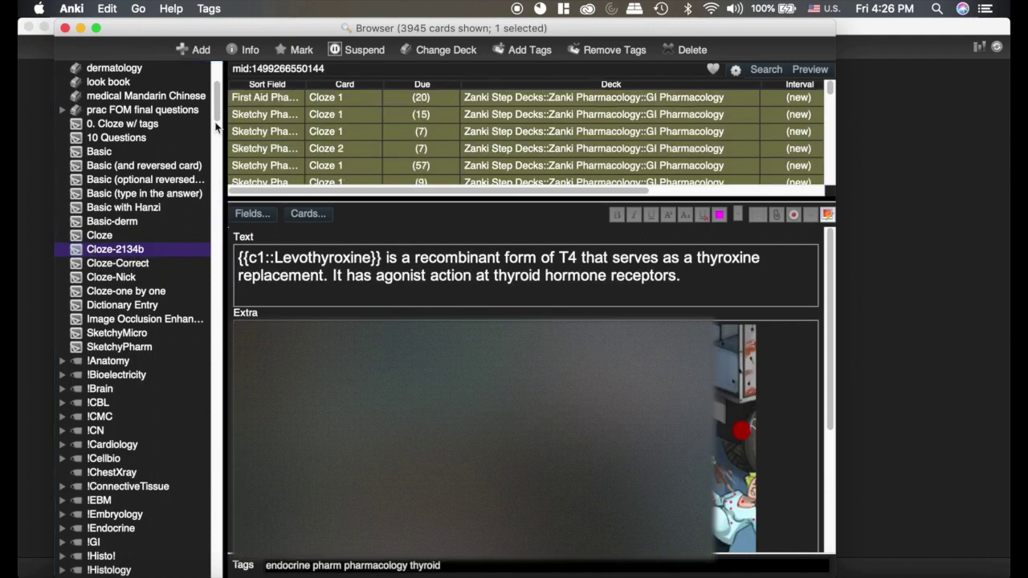
click(380, 102)
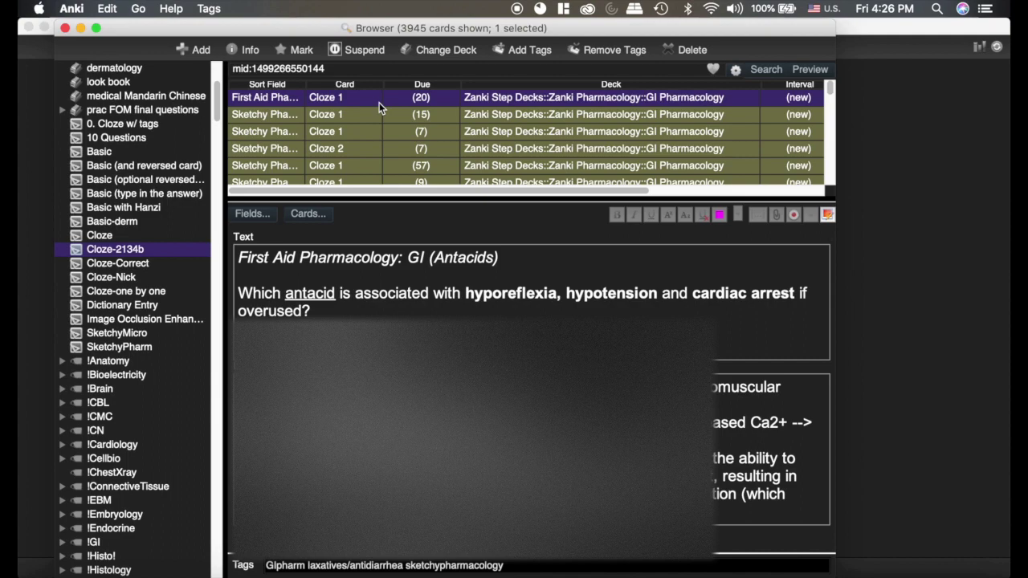
Step: Convert all selected Cloze-2134b notes to the Cloze-Correct note type, then inspect a card
key(super+a)
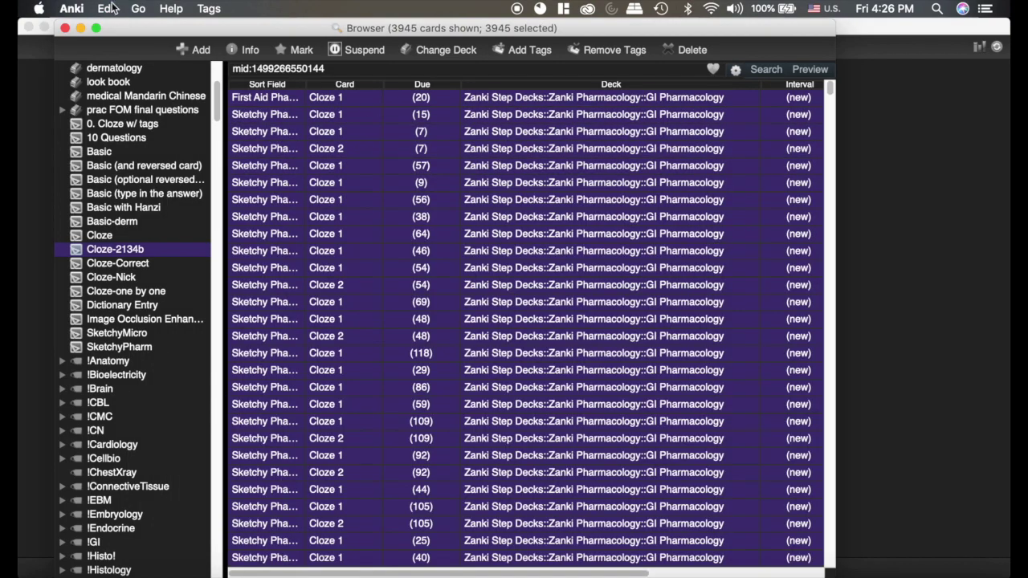
click(108, 8)
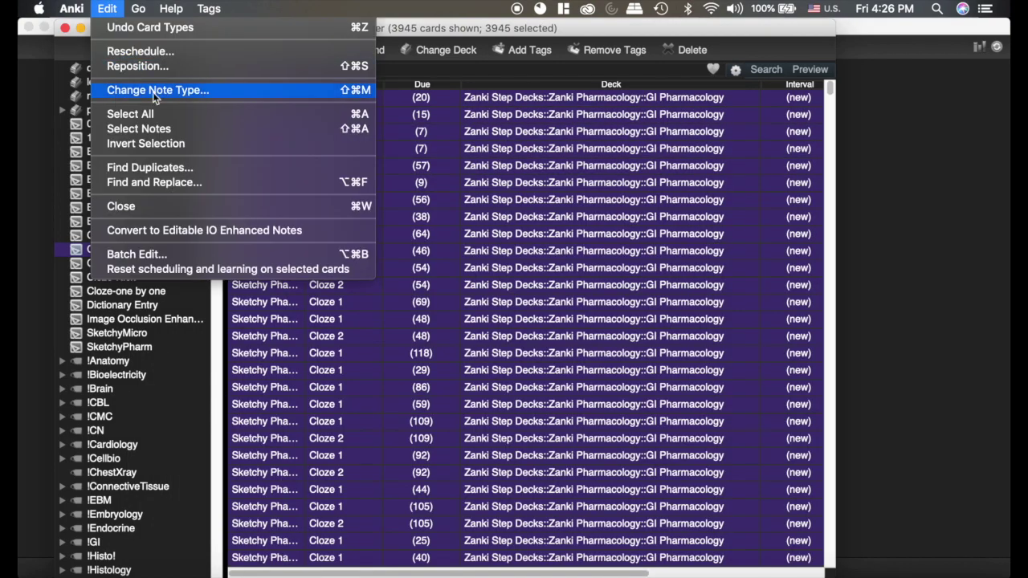
click(222, 94)
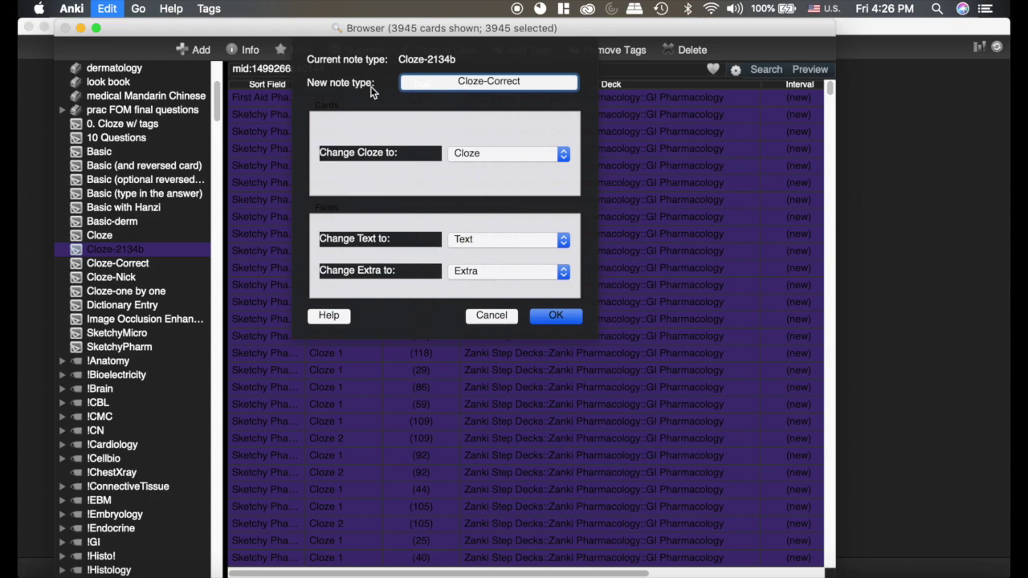
click(497, 314)
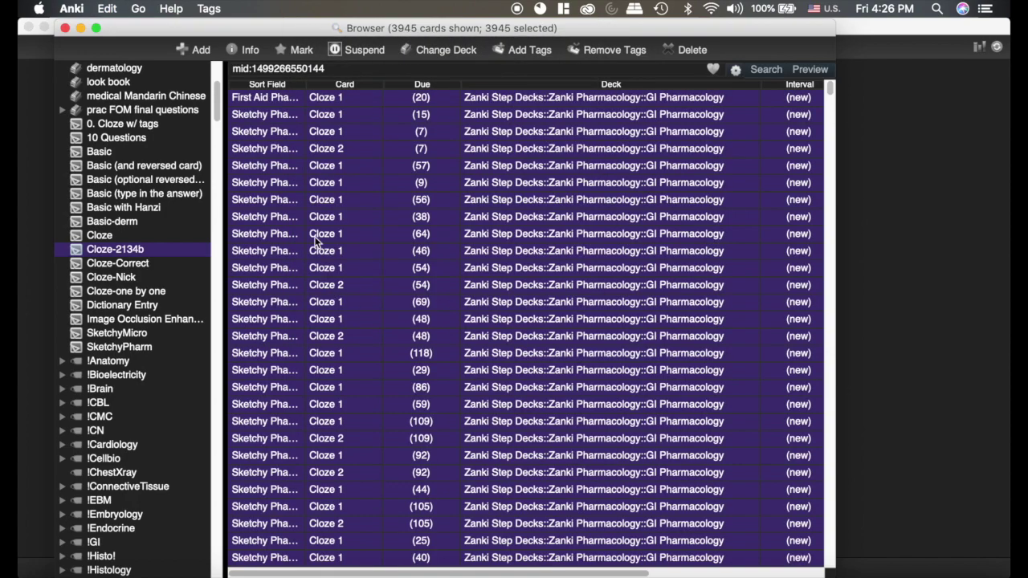
click(316, 238)
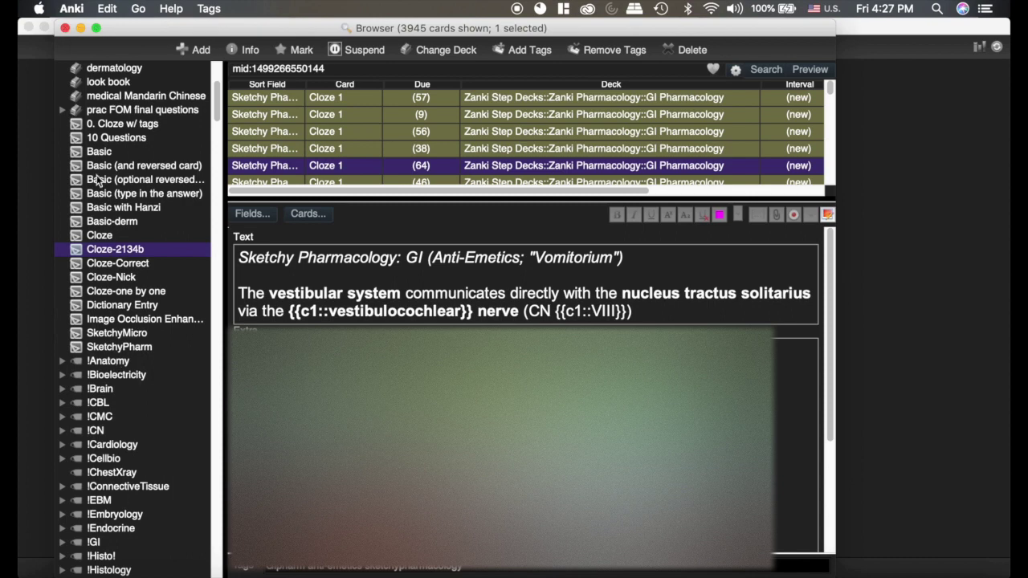
click(65, 29)
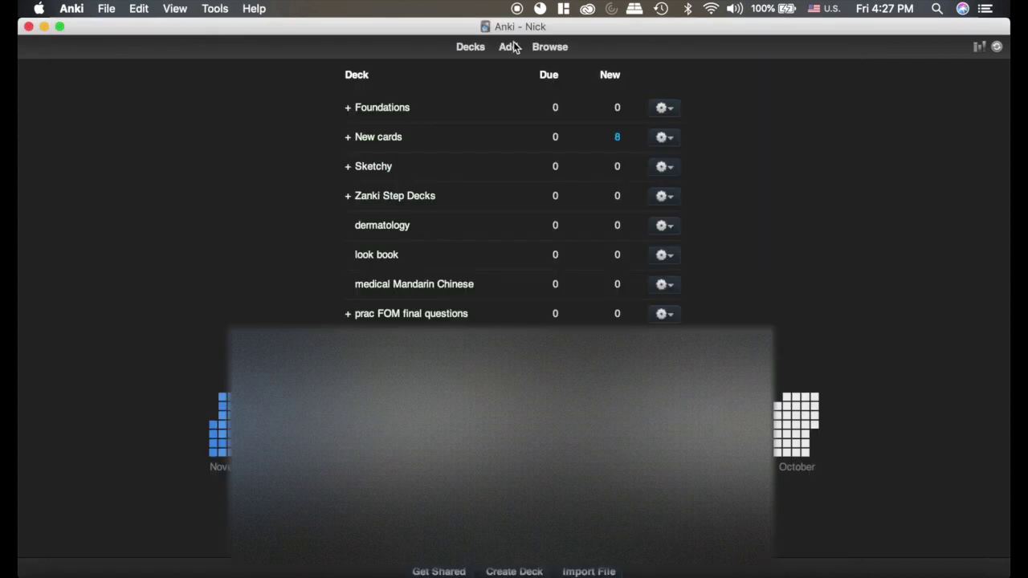
click(507, 48)
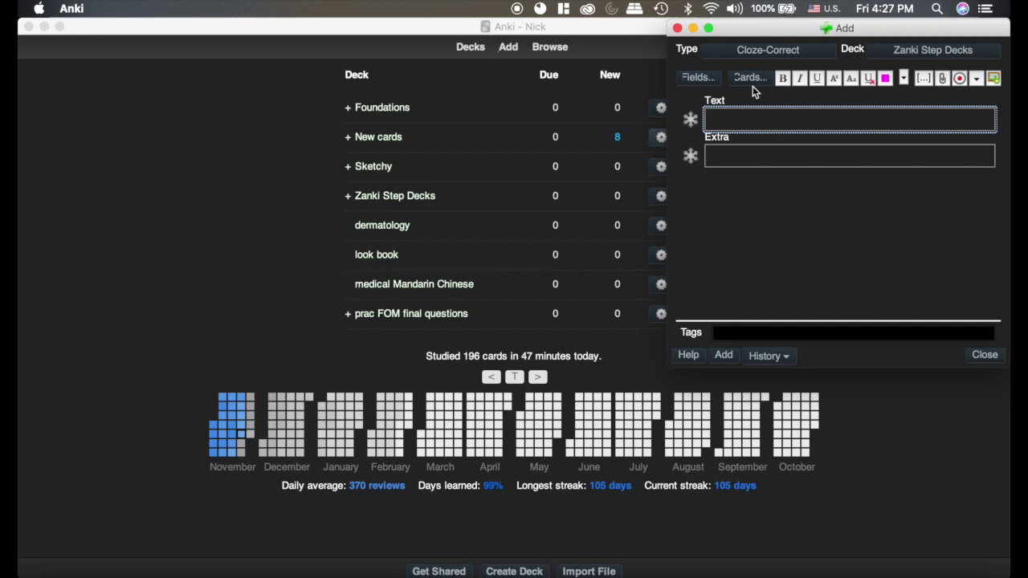
click(755, 78)
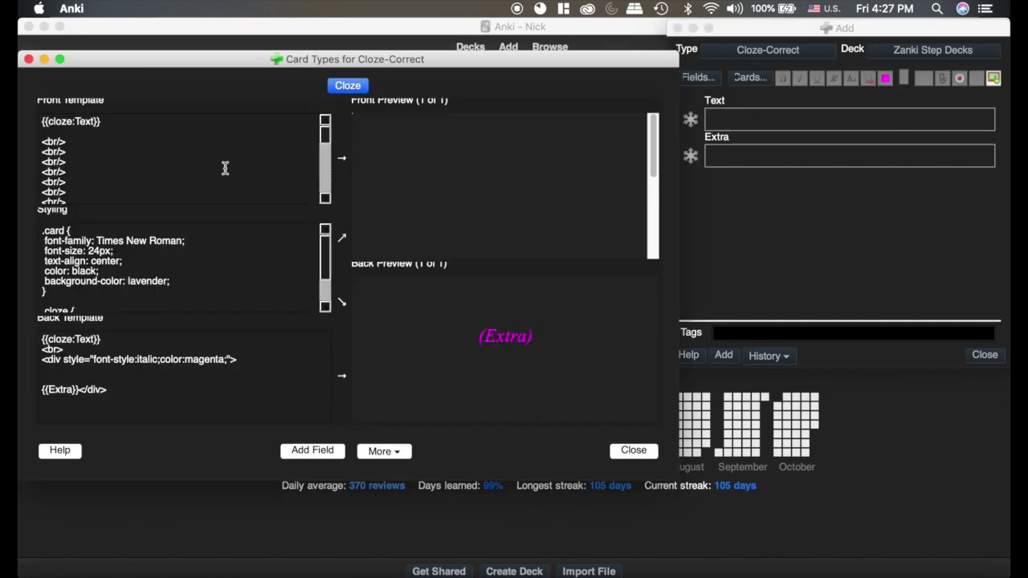
click(29, 60)
click(797, 50)
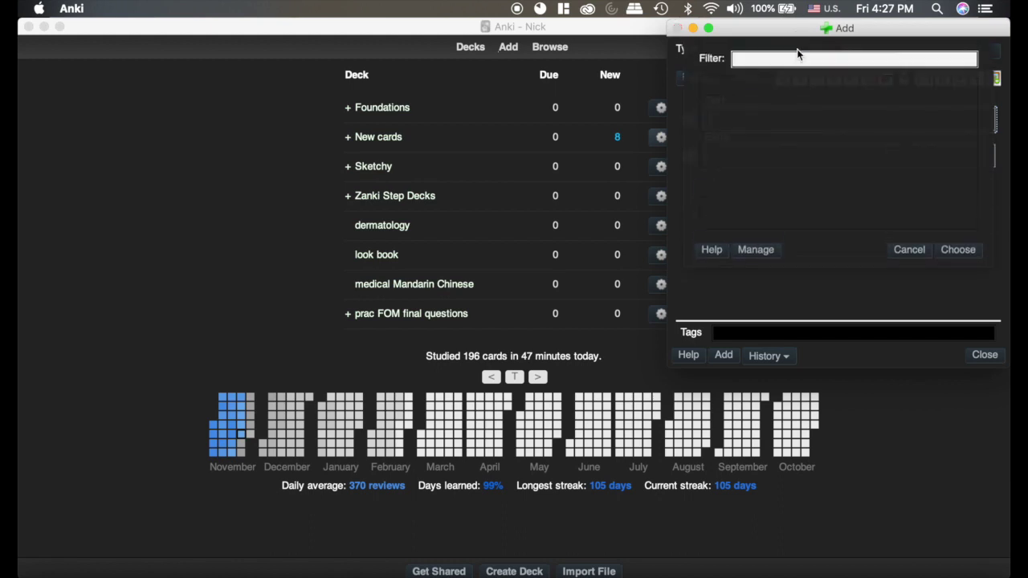
click(756, 251)
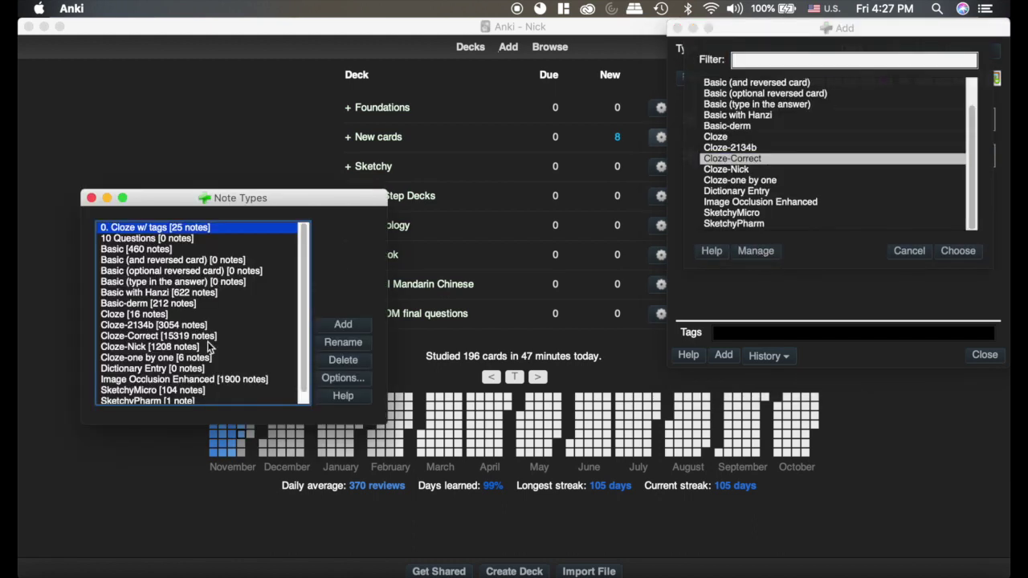
scroll(158, 307, down, 1)
scroll(159, 307, up, 1)
scroll(158, 307, down, 1)
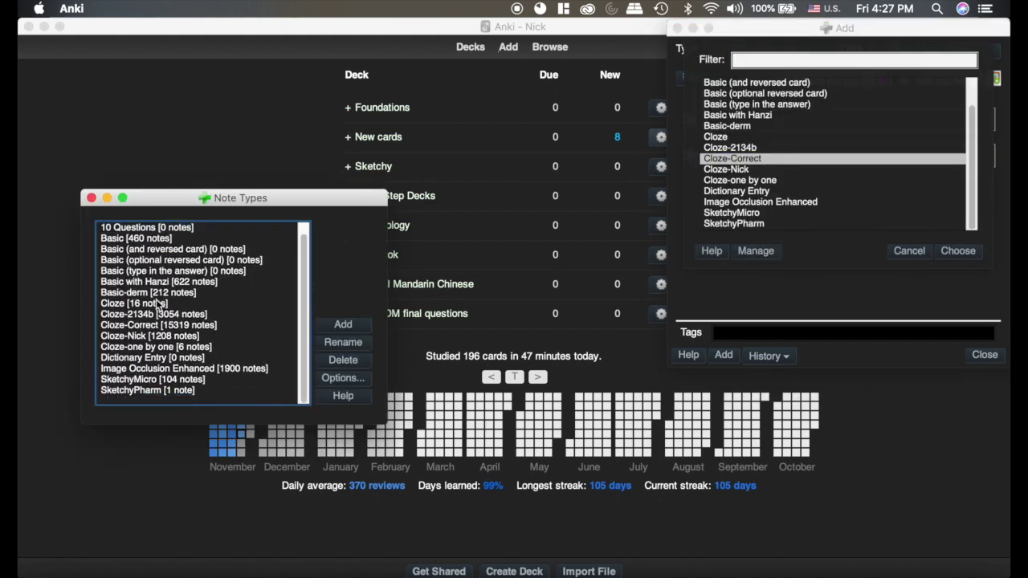
click(133, 358)
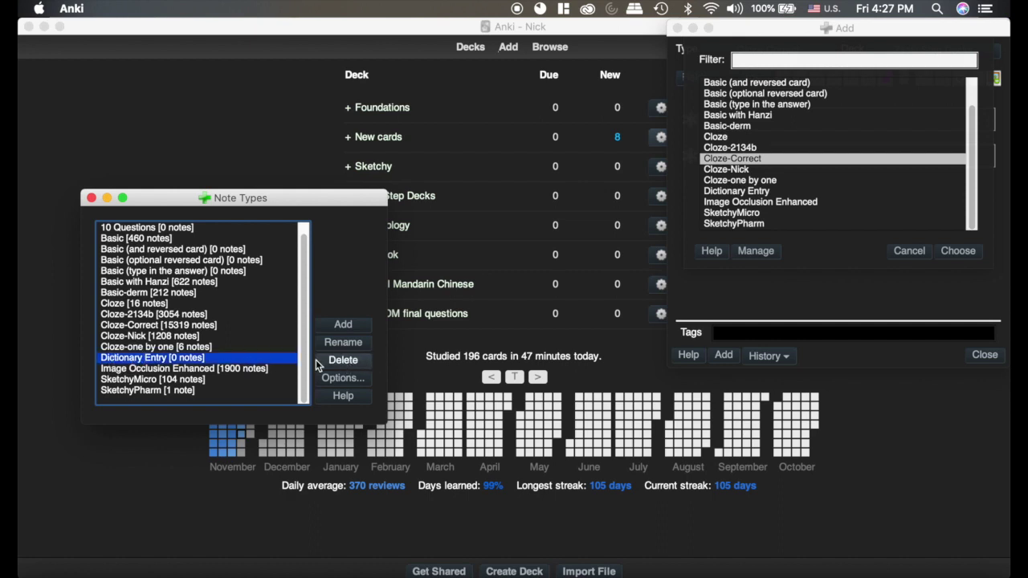
click(135, 326)
click(139, 316)
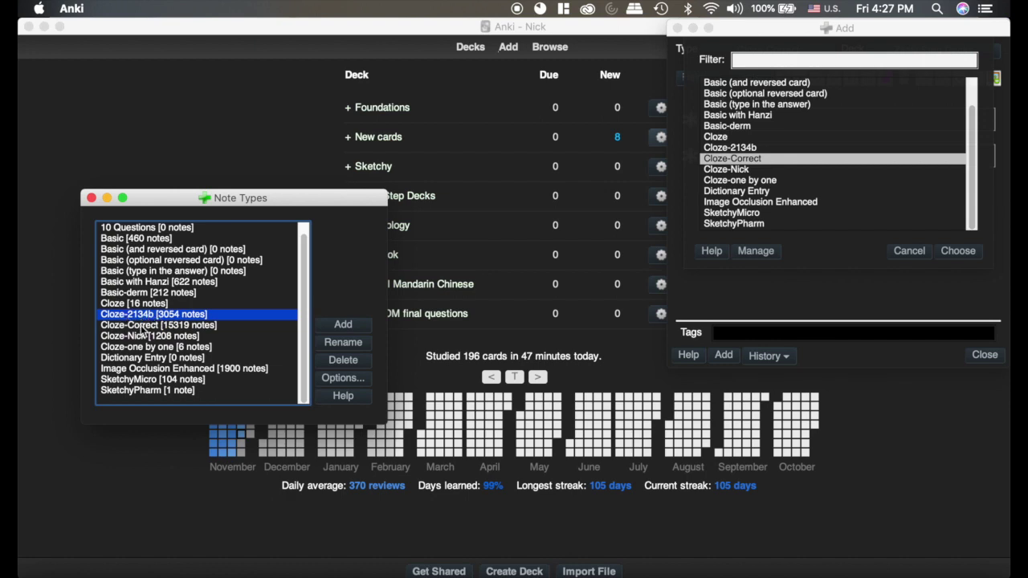
click(142, 326)
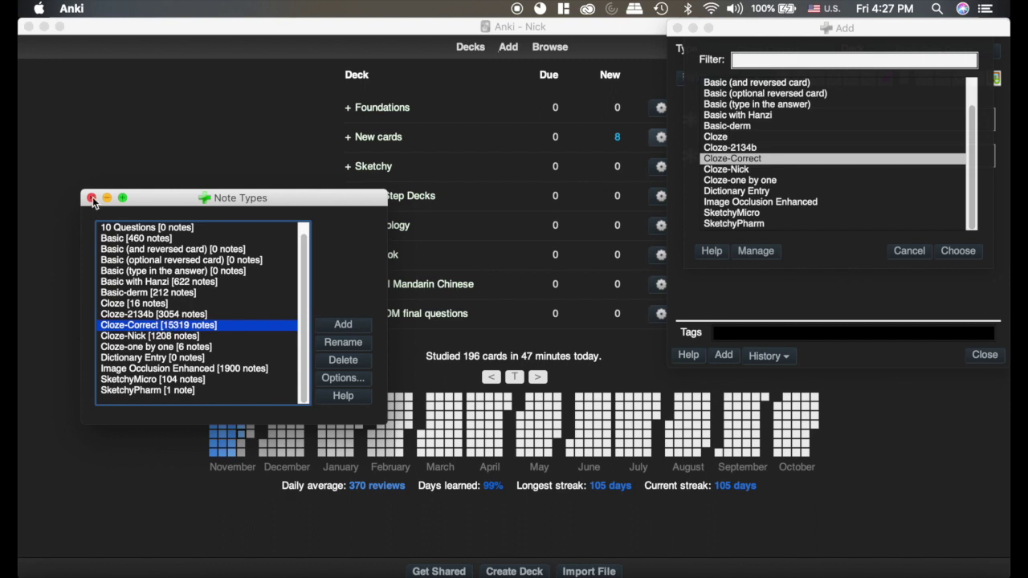
key(Escape)
click(910, 253)
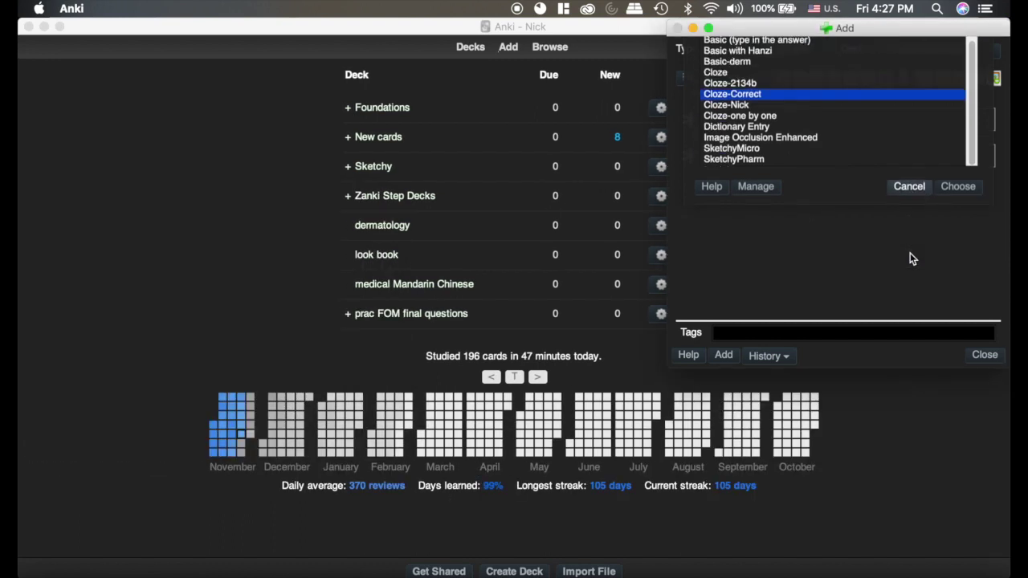
click(678, 28)
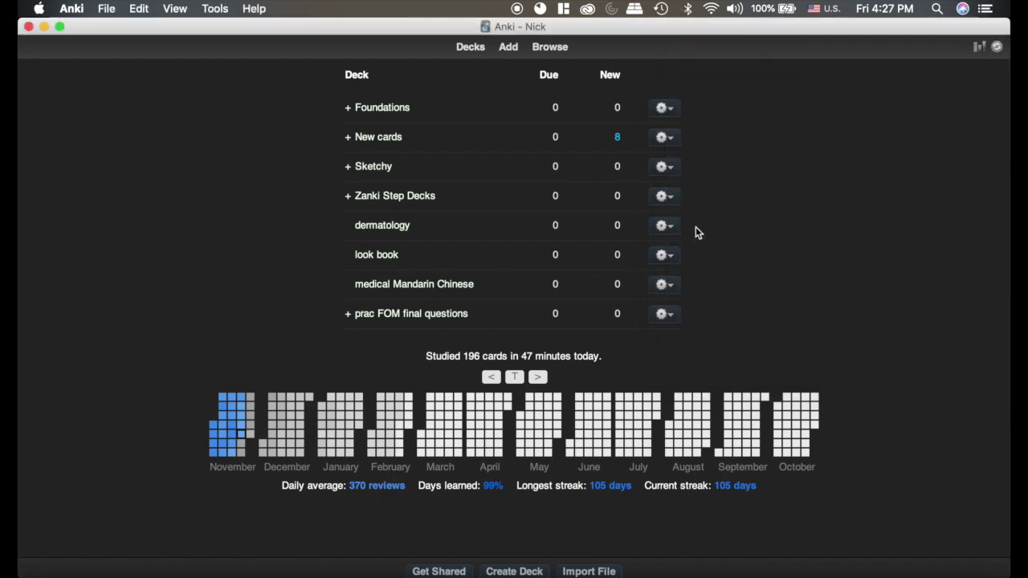